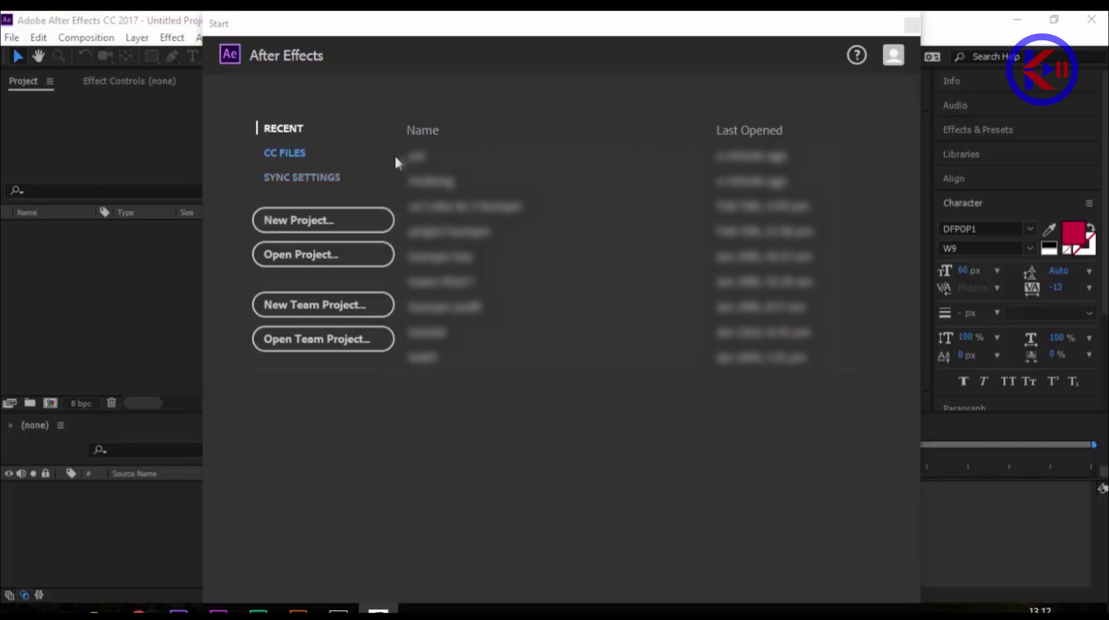
Open yoi.aep and preview the concentric rings animation against a black background
left_click(416, 156)
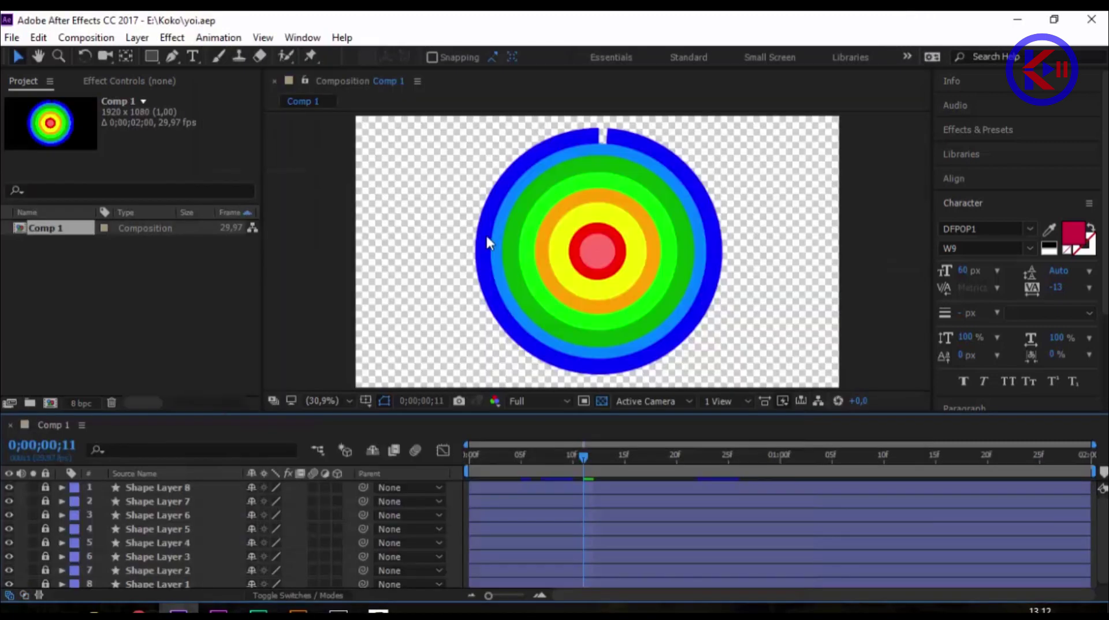
mouse_move(535, 458)
left_mouse_down()
mouse_move(660, 455)
mouse_move(735, 474)
left_mouse_up()
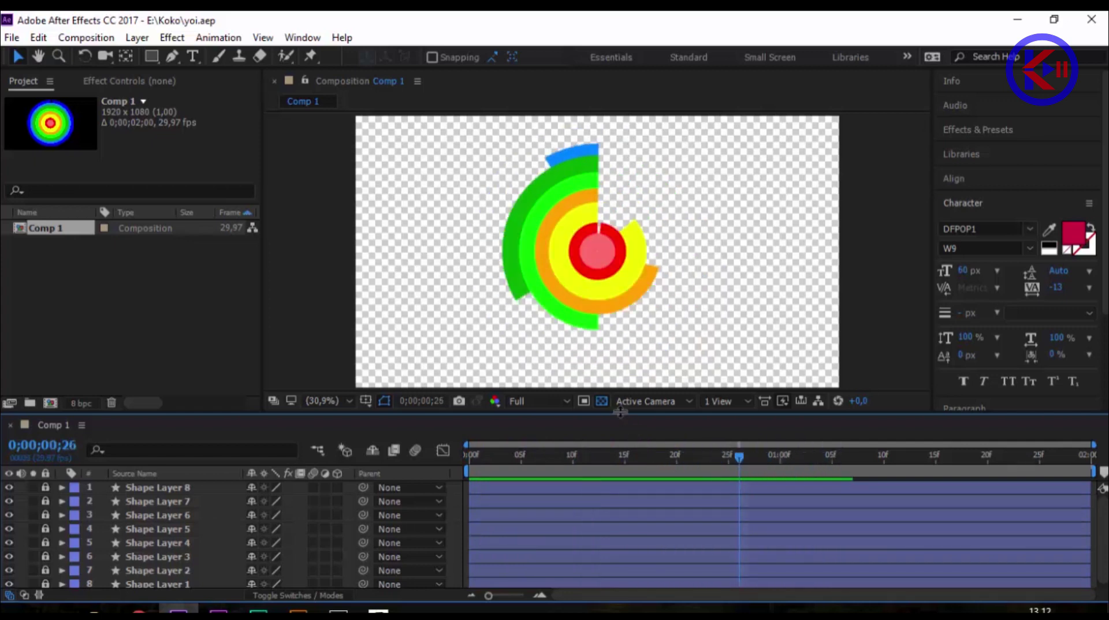
left_click(602, 402)
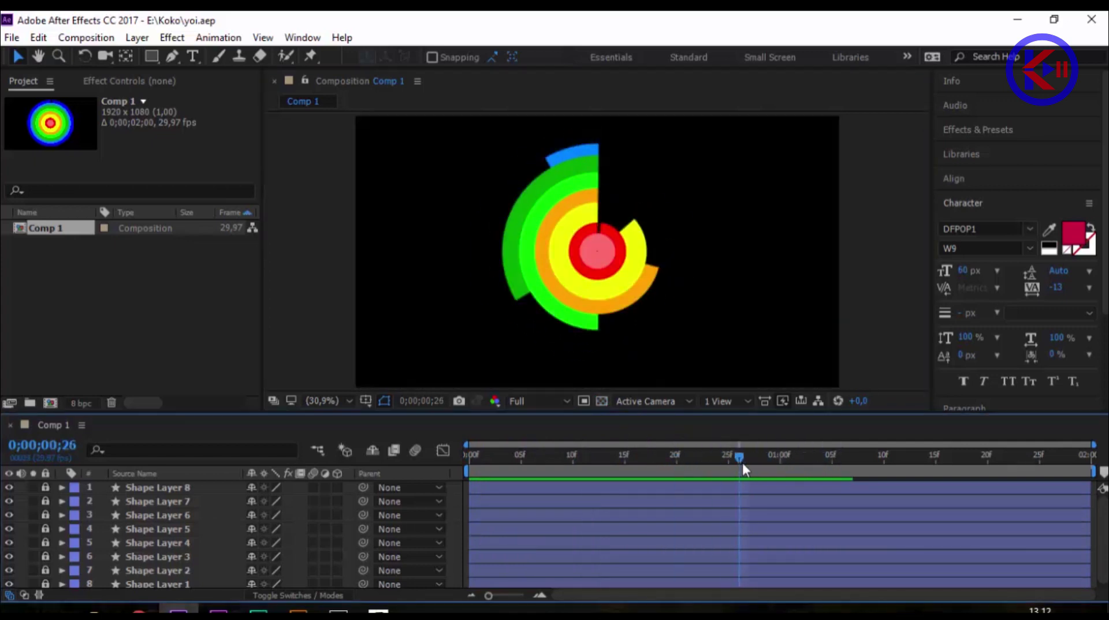
mouse_move(742, 460)
left_mouse_down()
mouse_move(801, 460)
mouse_move(677, 471)
left_mouse_up()
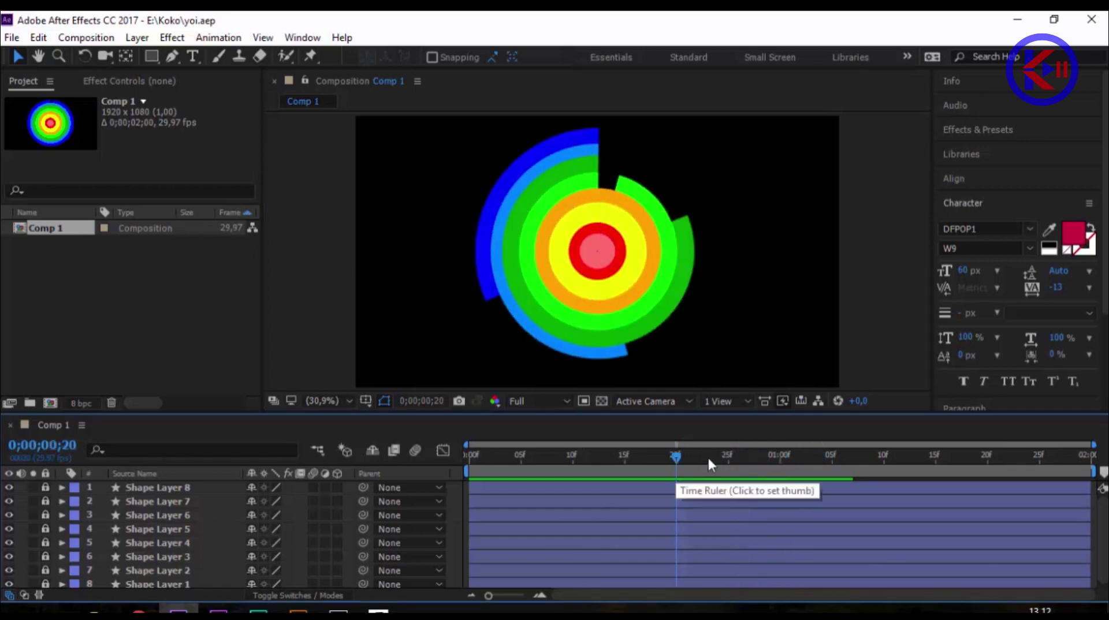
mouse_move(673, 455)
left_mouse_down()
mouse_move(749, 460)
mouse_move(614, 462)
left_mouse_up()
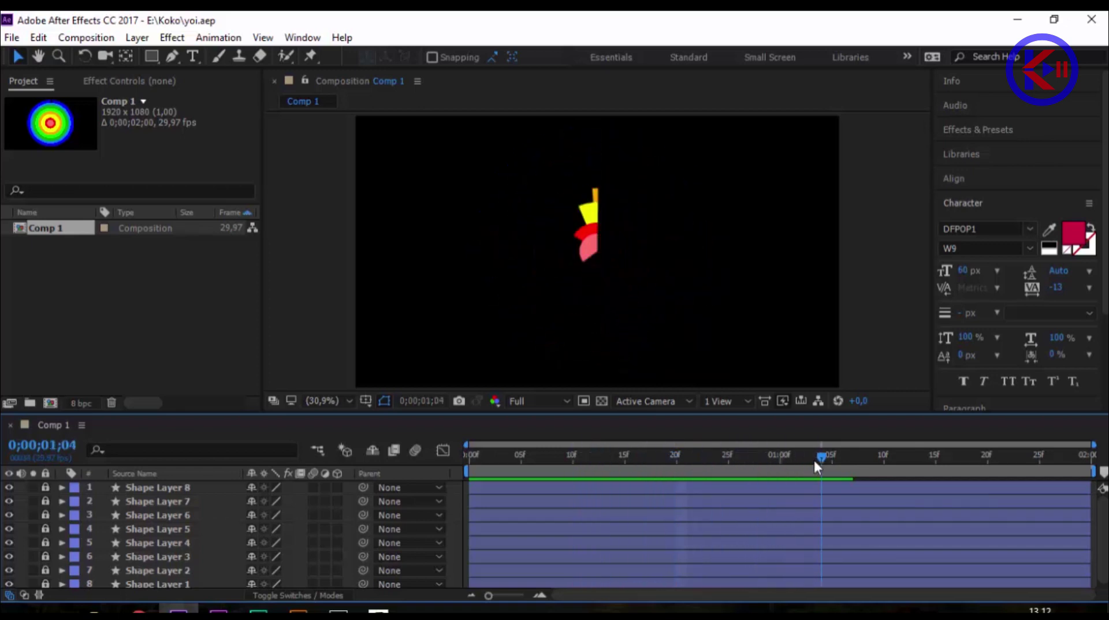
Turn the transparency grid back on and scrub the rings back to the start
left_click(603, 404)
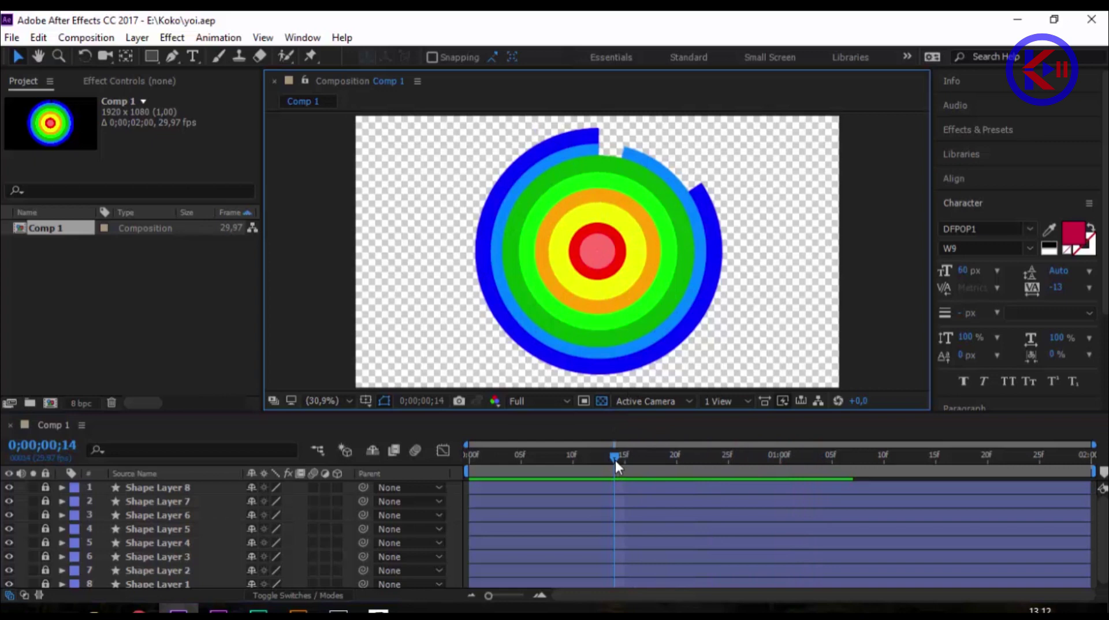
mouse_move(615, 459)
left_mouse_down()
mouse_move(514, 469)
mouse_move(666, 466)
left_mouse_up()
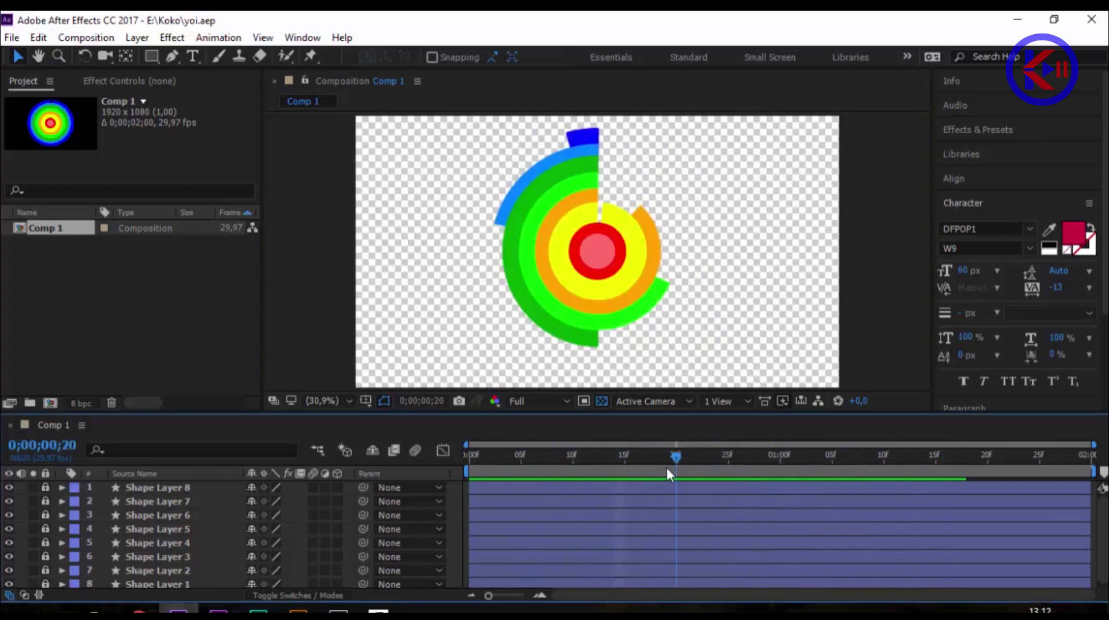
left_click_drag(666, 465, 479, 472)
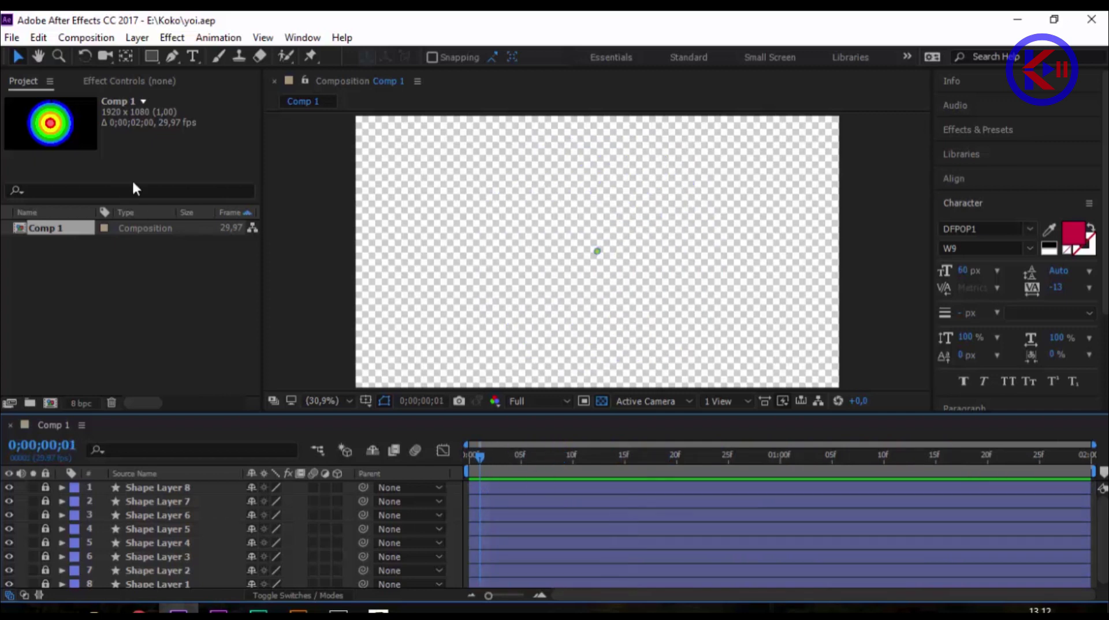
Add Comp 1 to the Render Queue as a third item with Best Settings and Lossless output
left_click(11, 40)
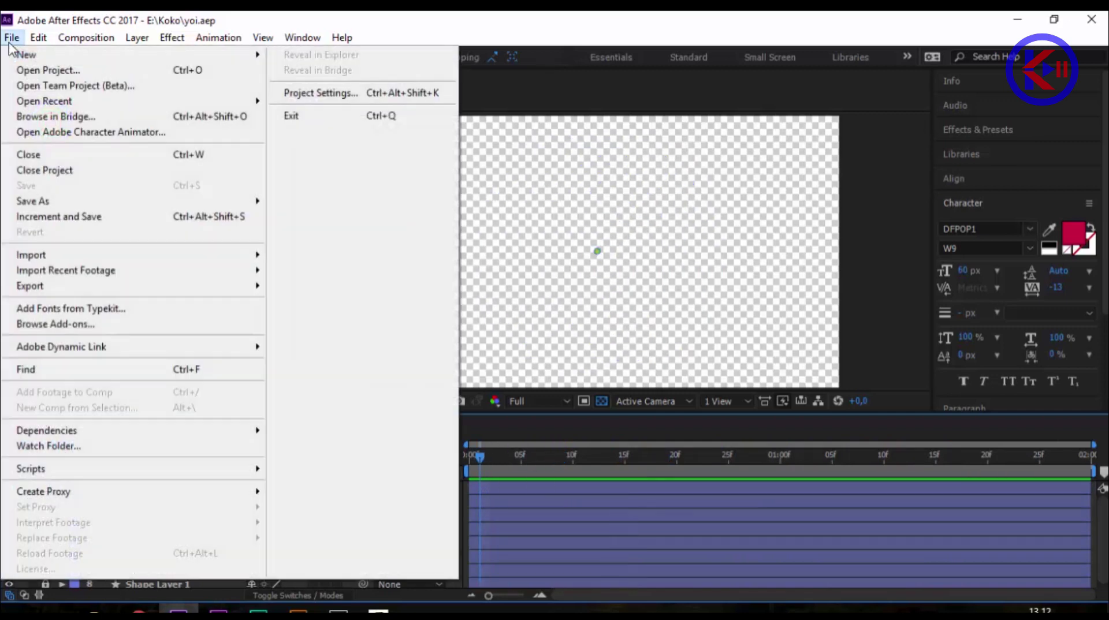
mouse_move(52, 291)
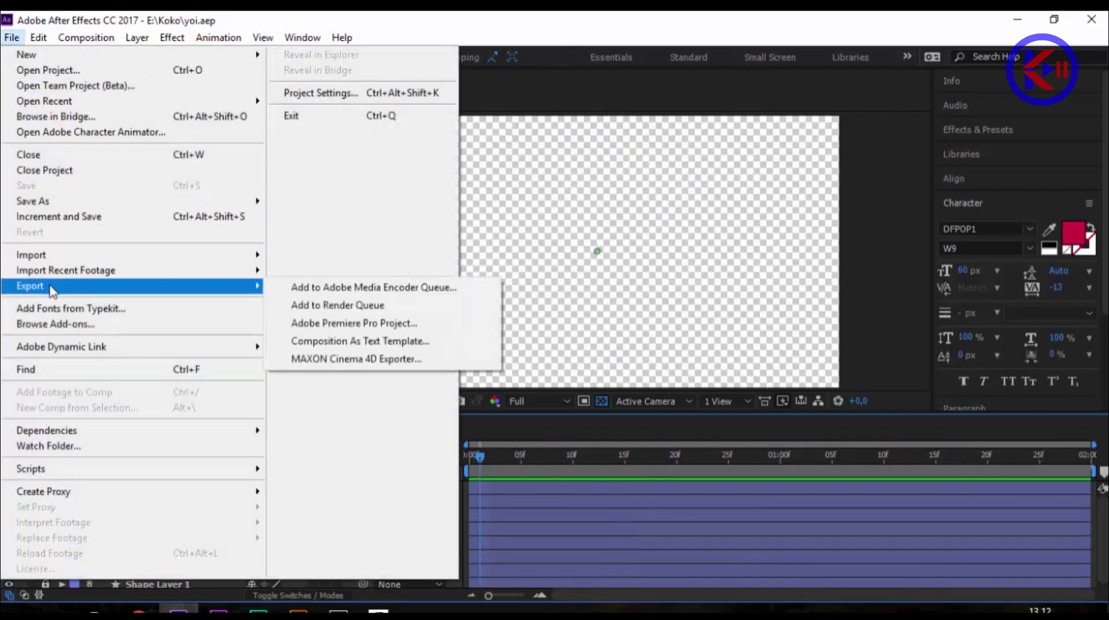
left_click(329, 309)
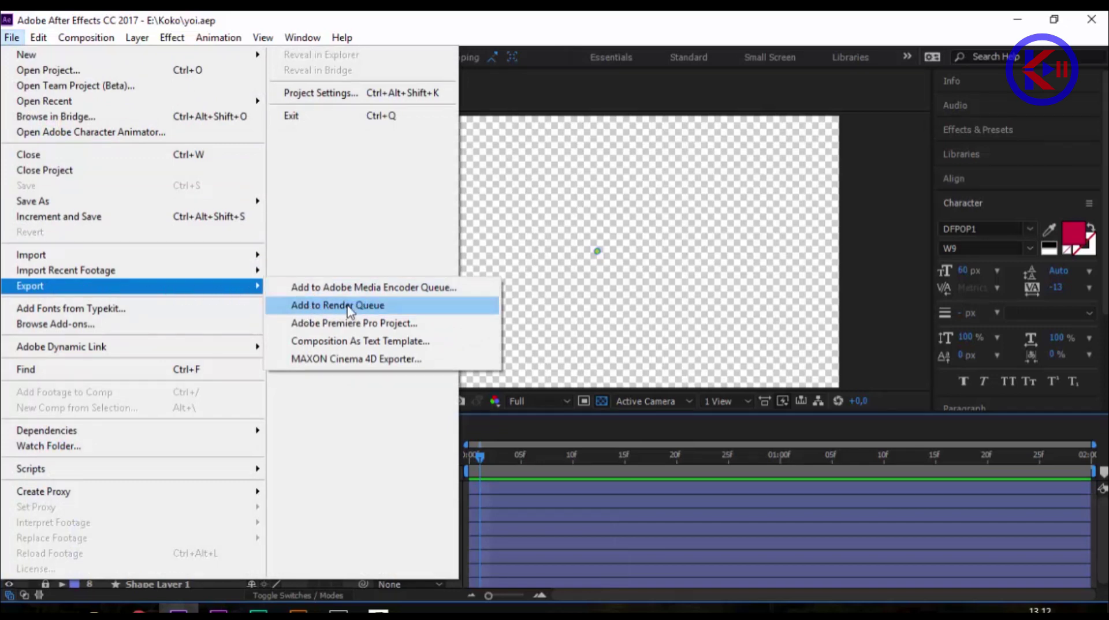
left_click(349, 306)
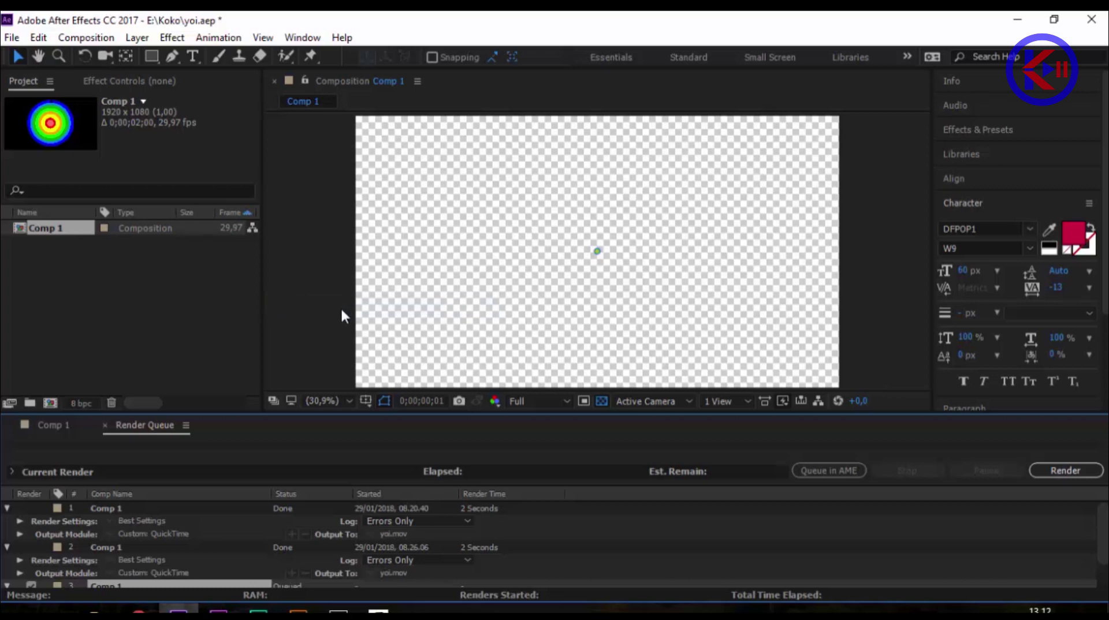
scroll(254, 558, "down", 1)
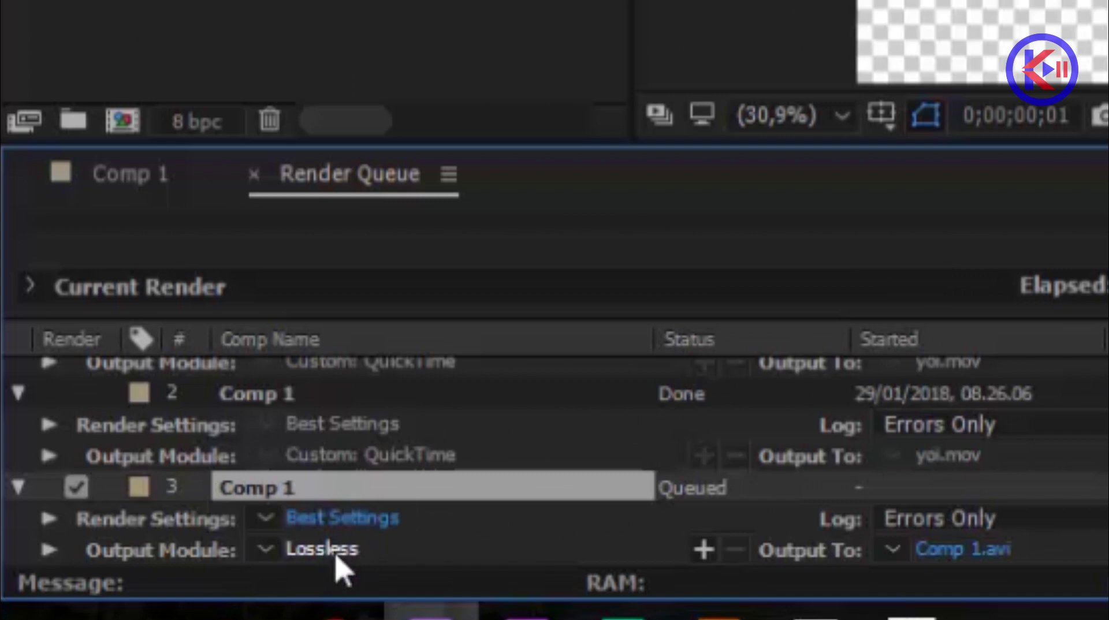
Change the output module to QuickTime format with RGB + Alpha channels, writing Comp 1.mov
left_click(339, 559)
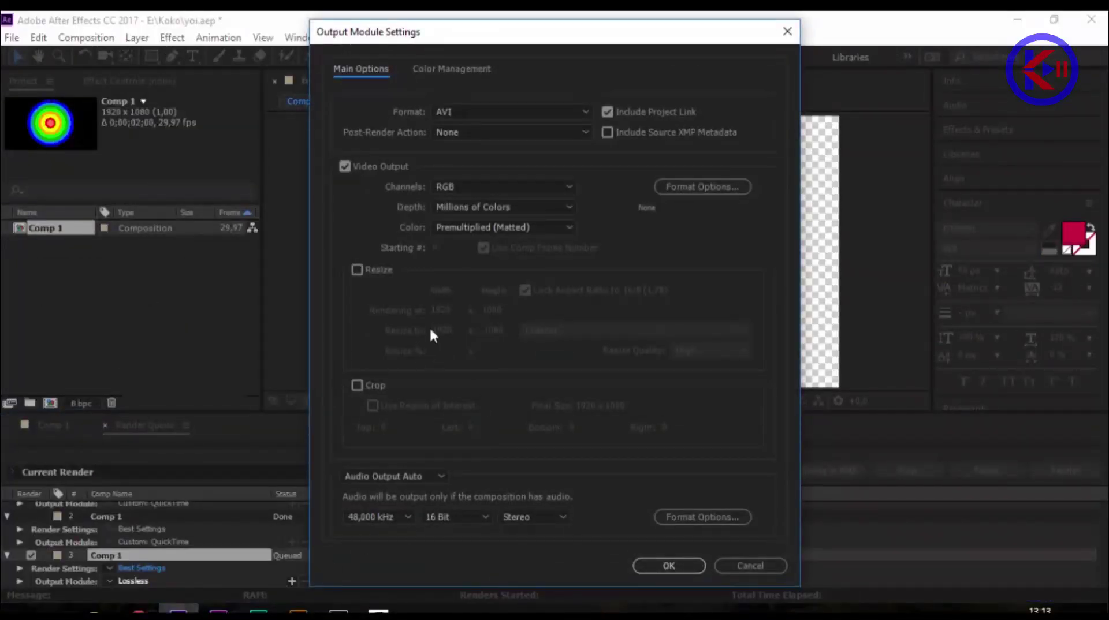
left_click(576, 116)
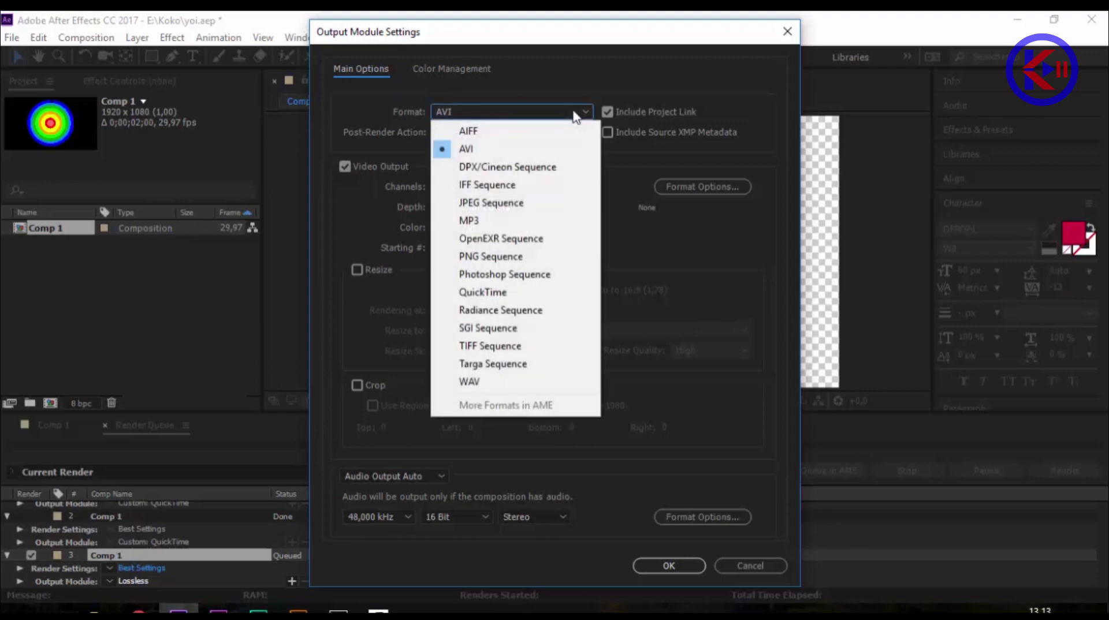
left_click(498, 293)
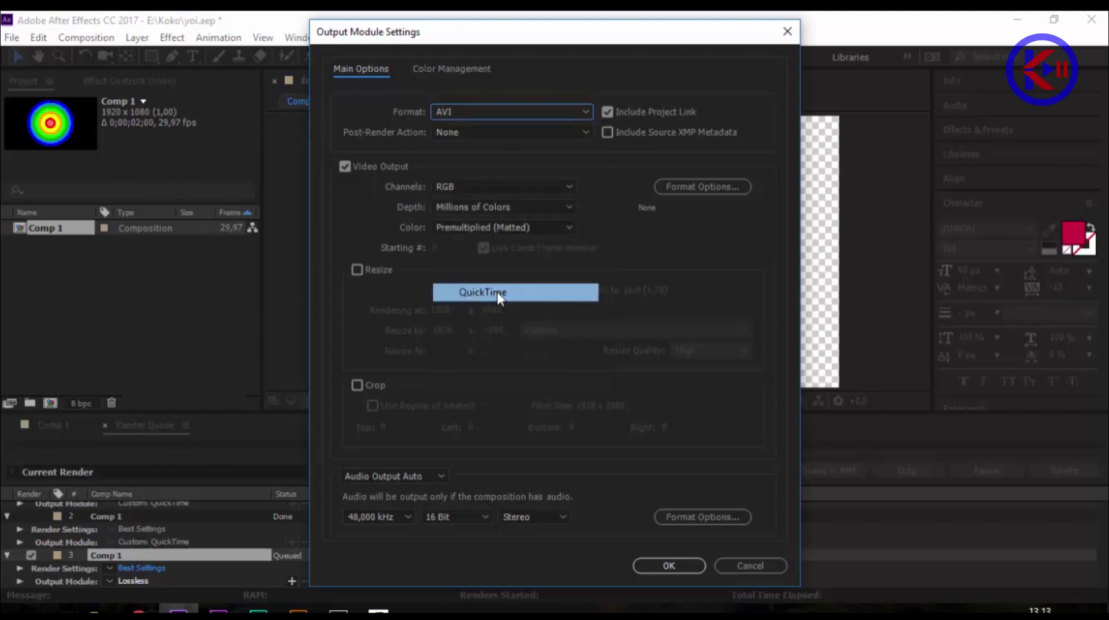
left_click(577, 137)
left_click(577, 137)
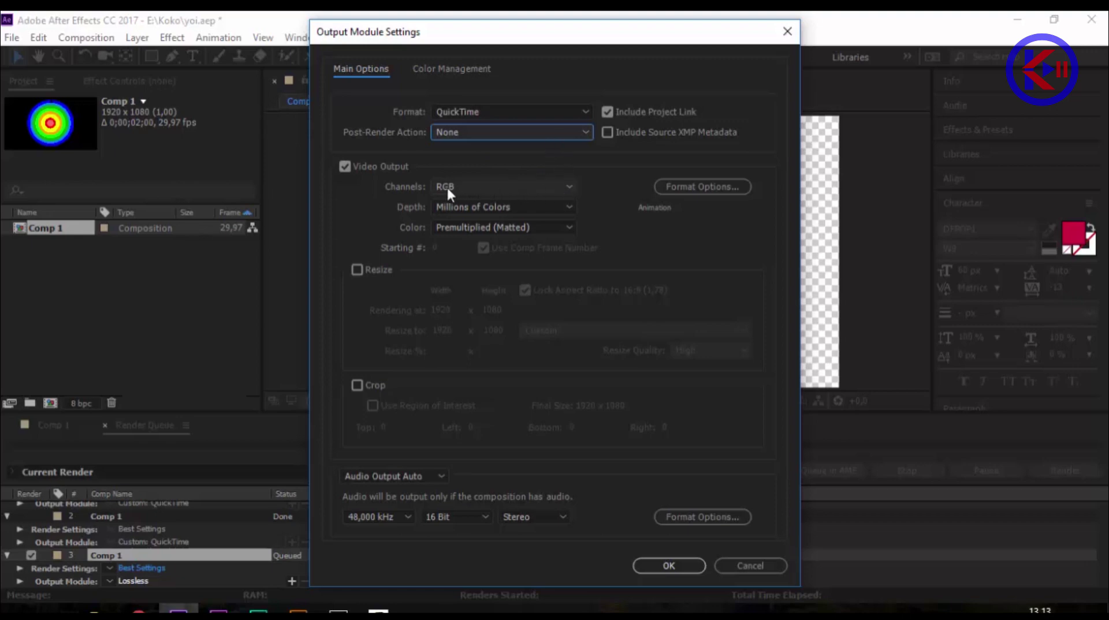
left_click(477, 187)
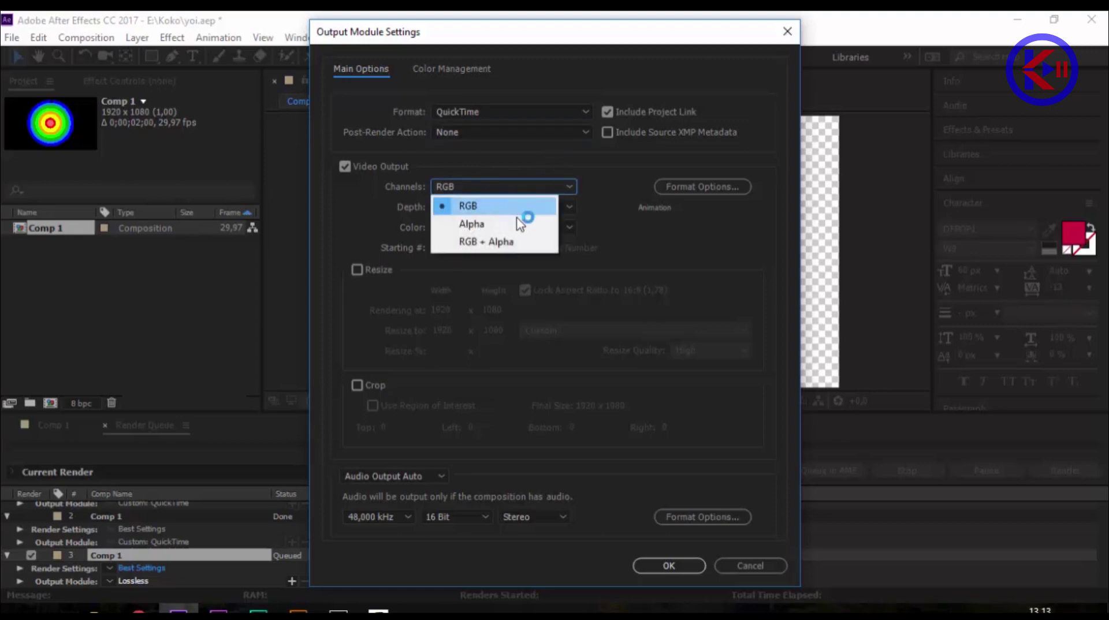
left_click(495, 246)
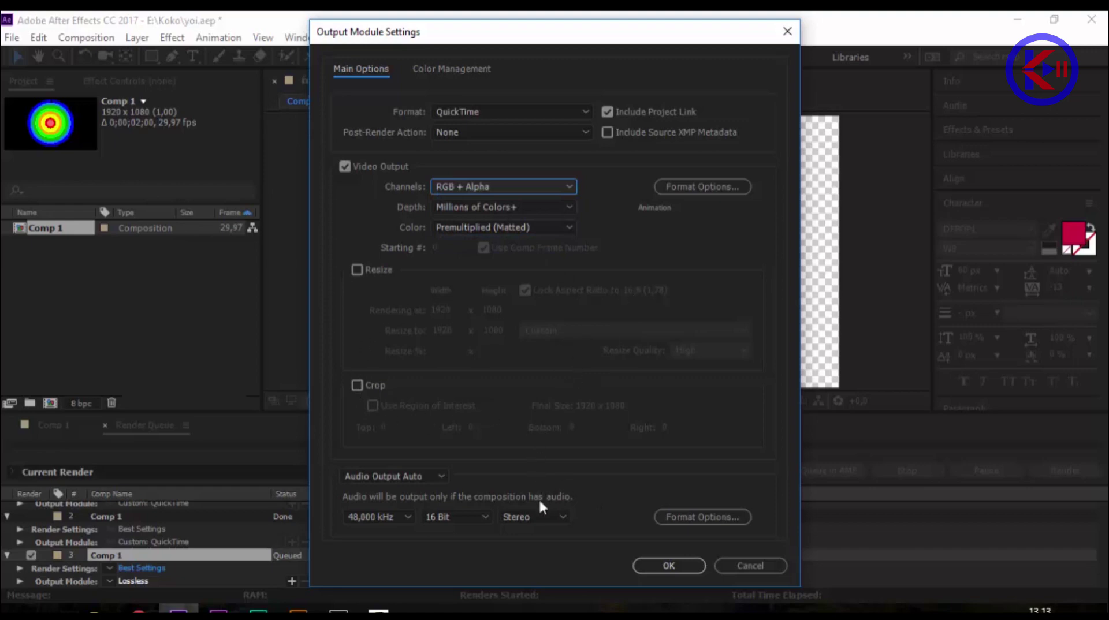
left_click(647, 568)
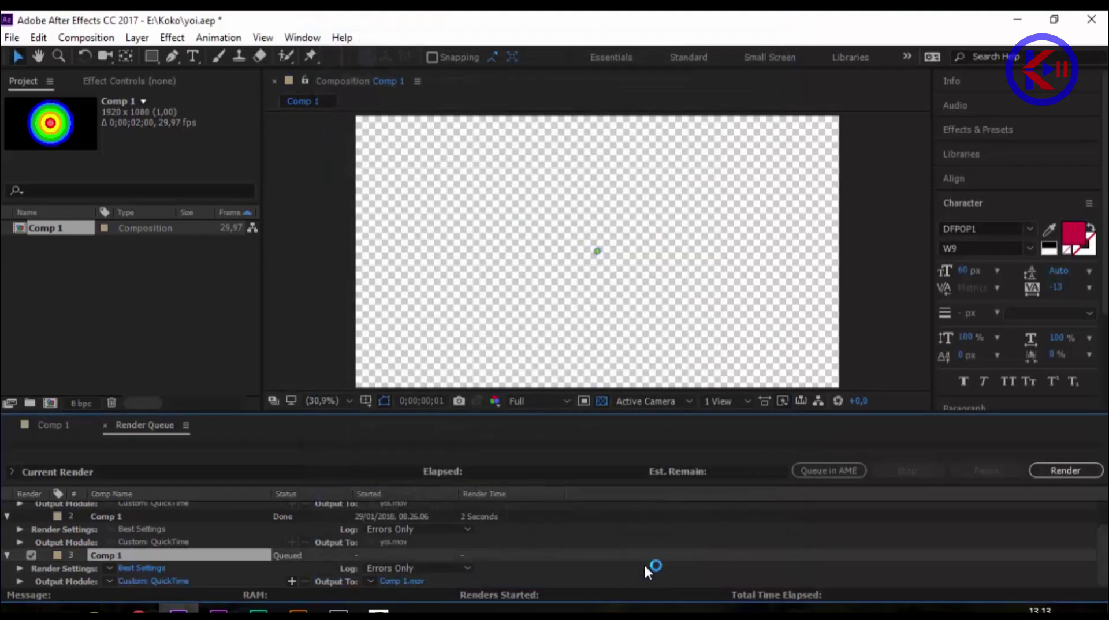
Set the render output file to jadi.mov inside the VIDEO TRANSPARAN folder
left_click(419, 582)
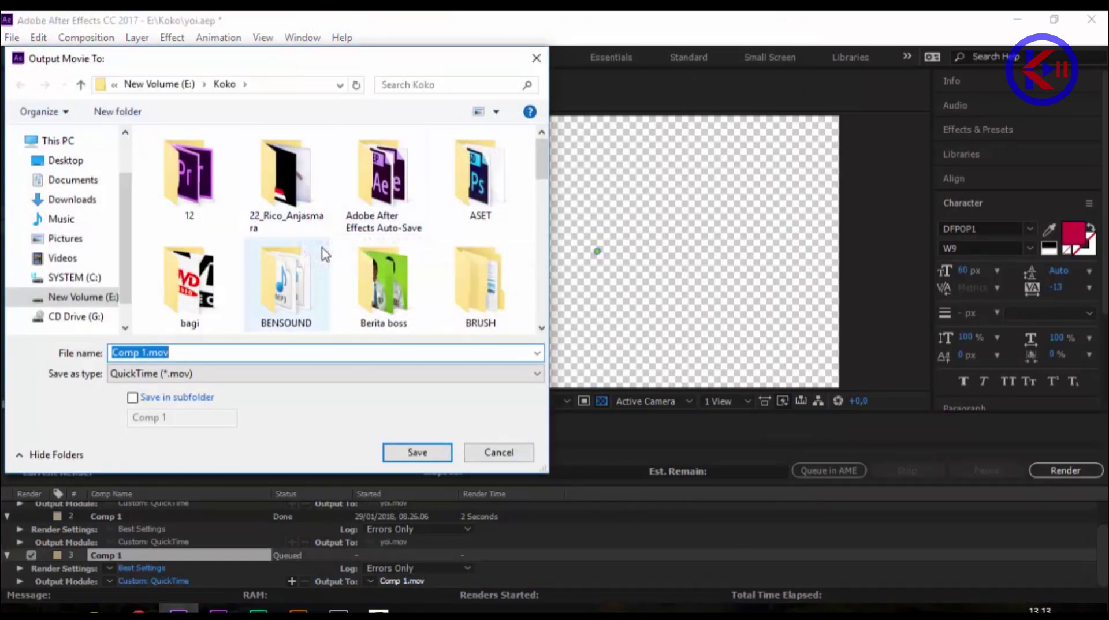
scroll(373, 242, "down", 2)
scroll(322, 279, "down", 1)
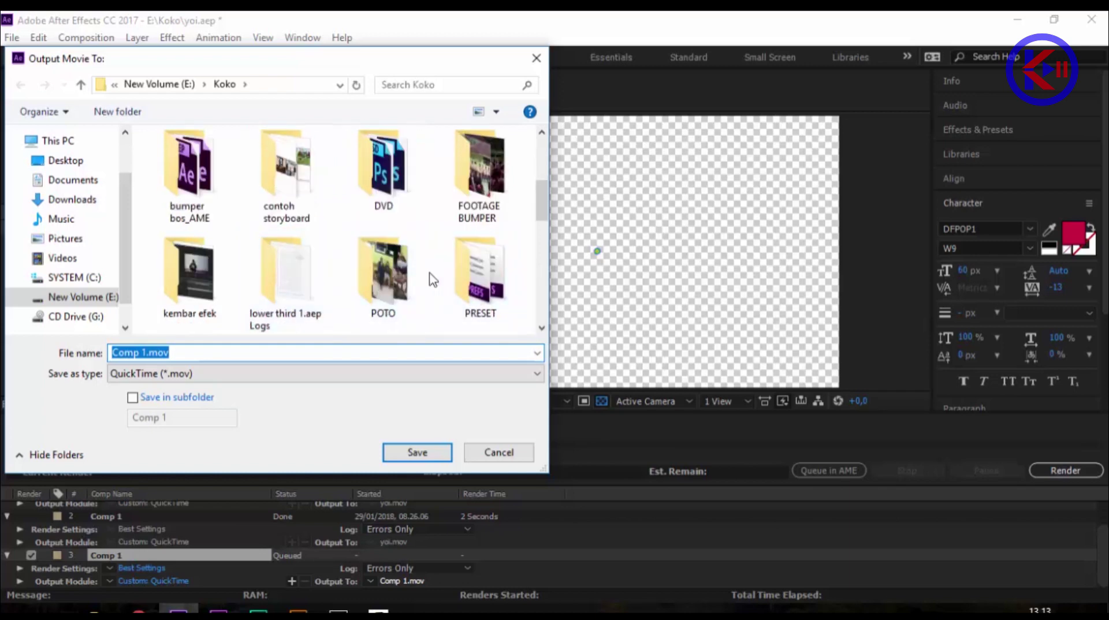
scroll(433, 280, "down", 1)
scroll(334, 280, "down", 1)
double_click(386, 282)
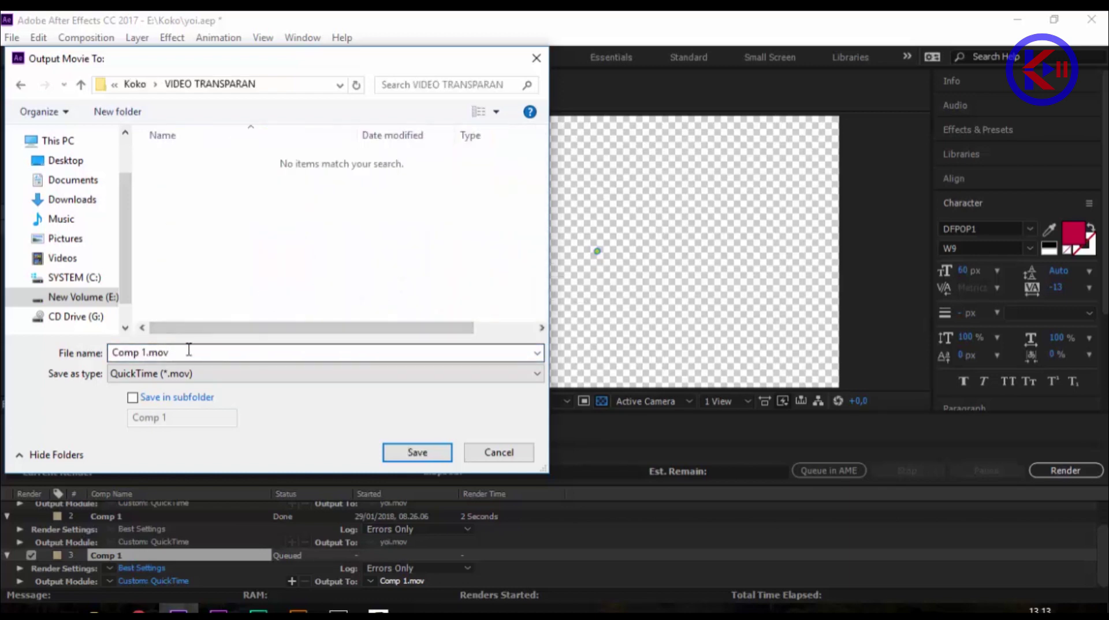
left_click(92, 357)
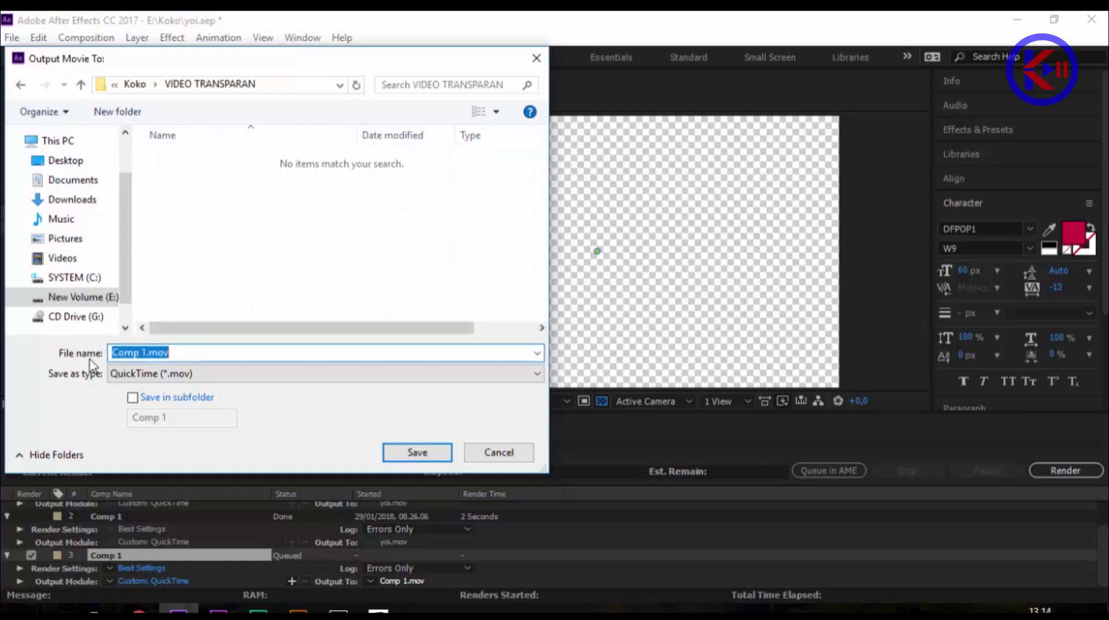
type("jadi")
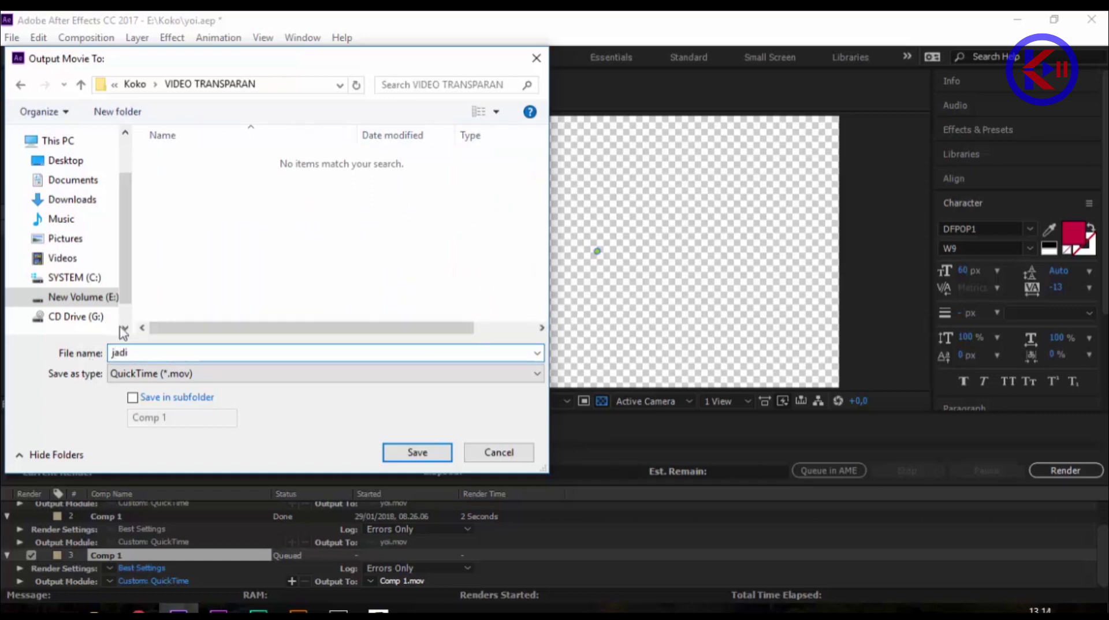
left_click(416, 454)
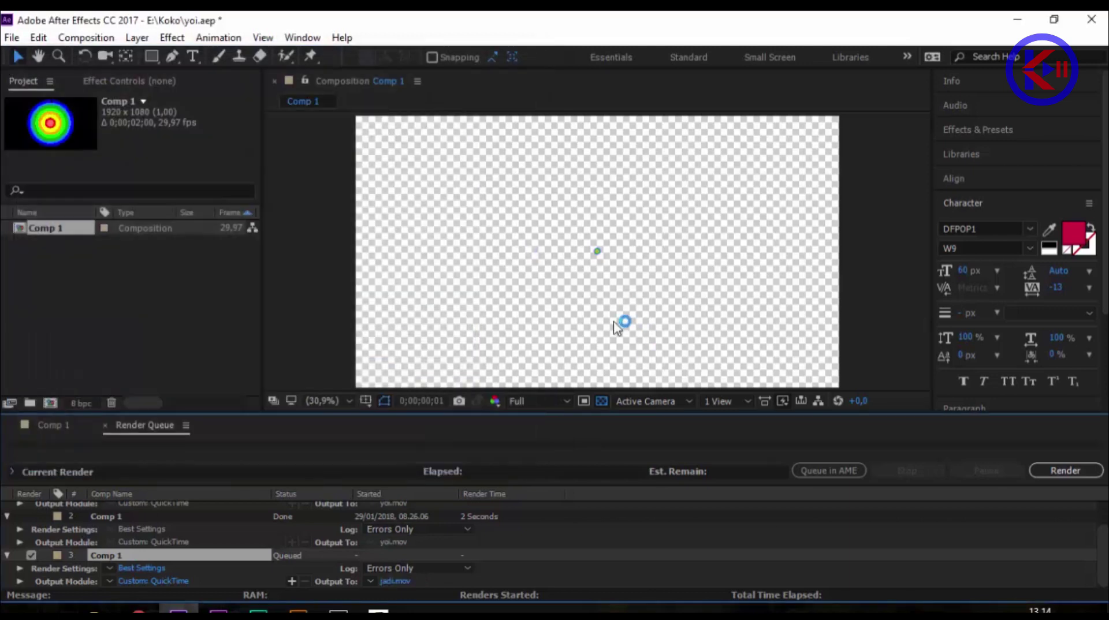
Render Comp 1 to jadi.mov and scrub the Comp 1 timeline to preview frame 10
left_click(1063, 471)
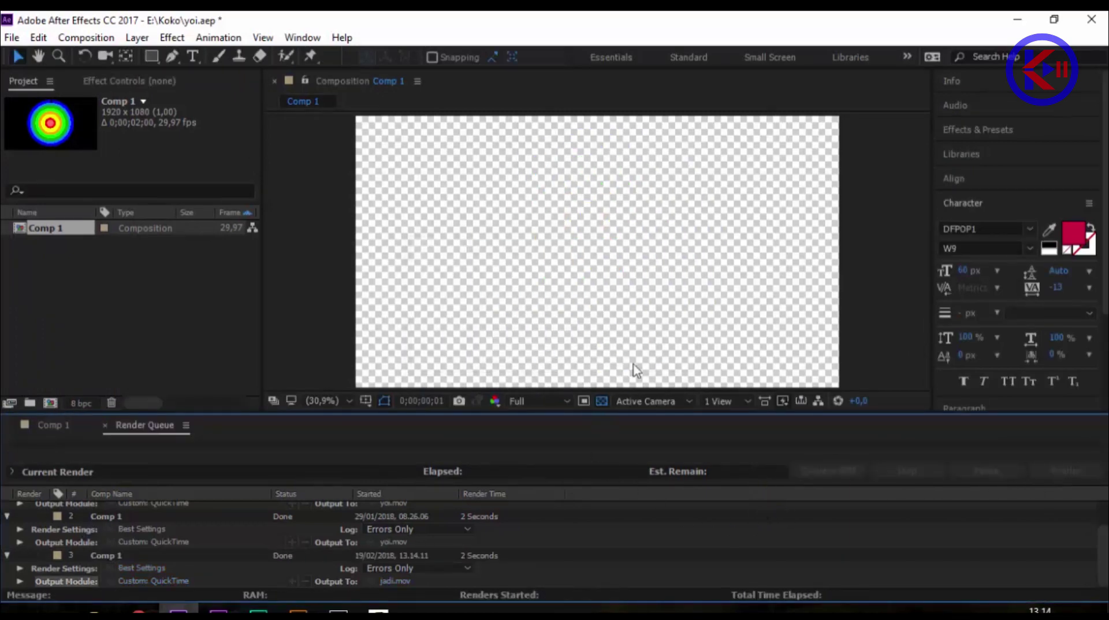
left_click(53, 427)
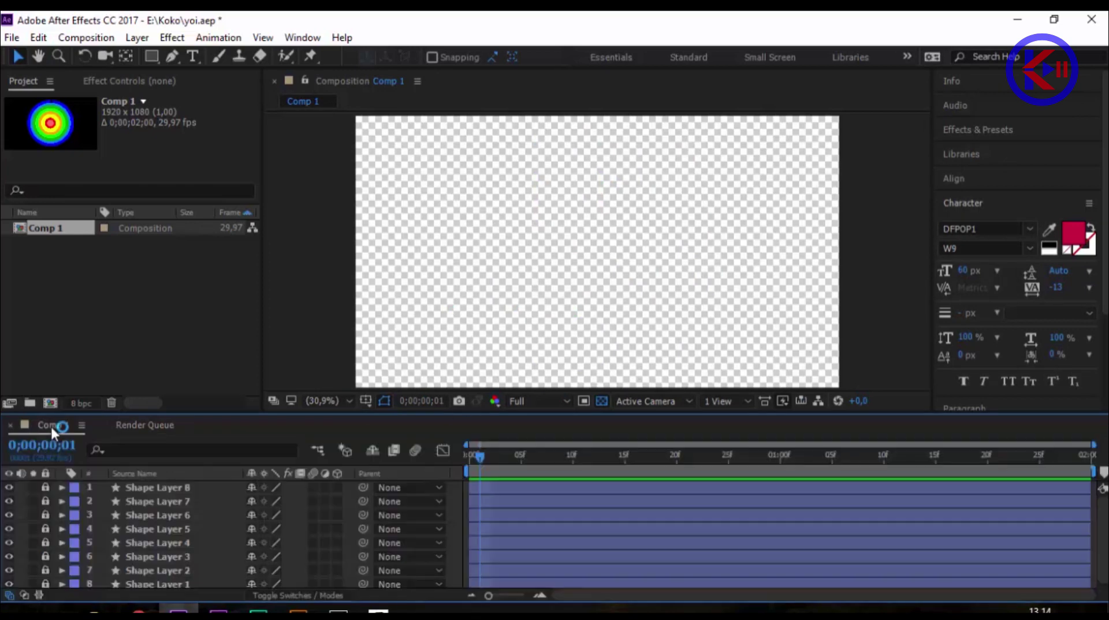
left_click_drag(479, 456, 571, 457)
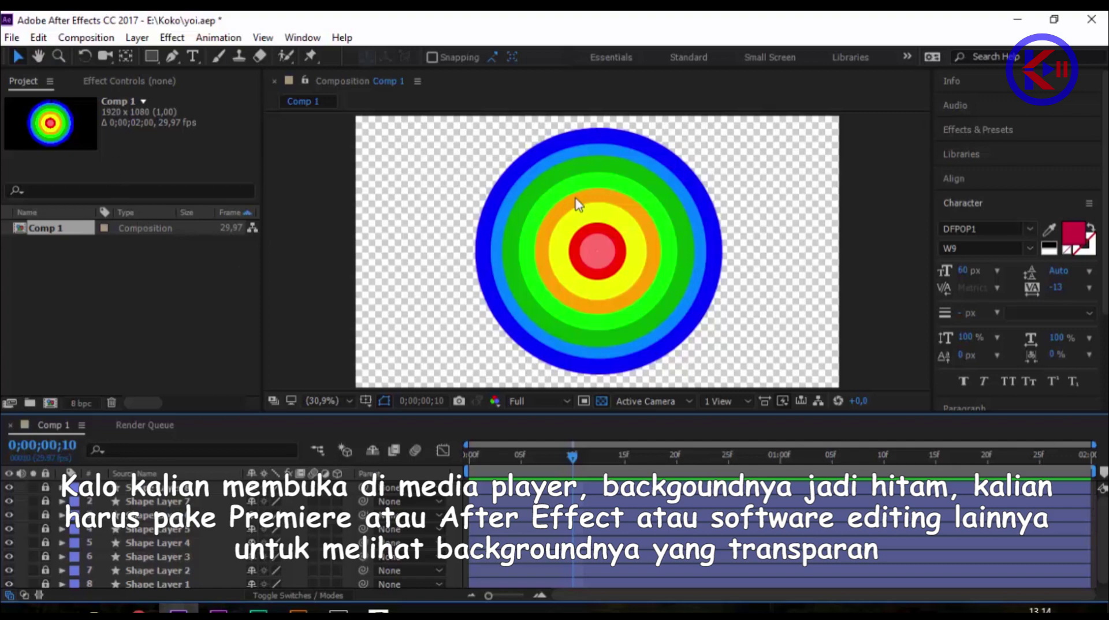
Save the yoi.aep project with File > Save
left_click(592, 291)
left_click(12, 37)
left_click(35, 186)
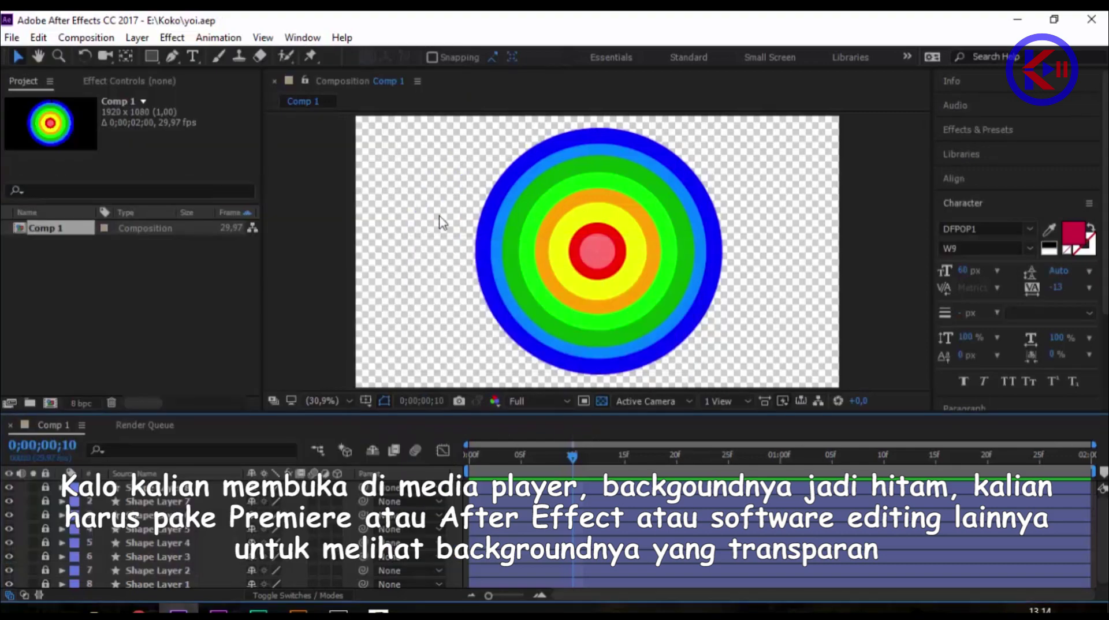